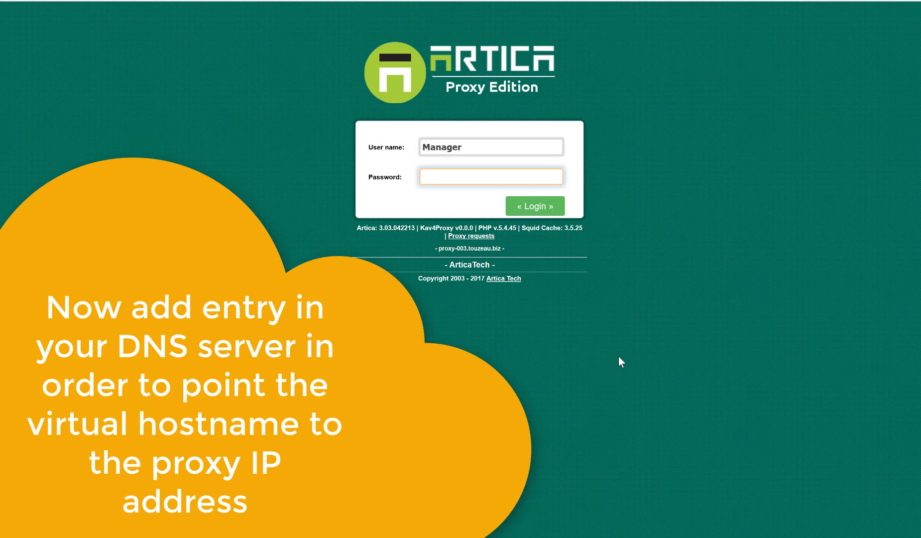
{"action": "key", "text": "ctrl+l"}
{"action": "key", "text": "ctrl+v"}
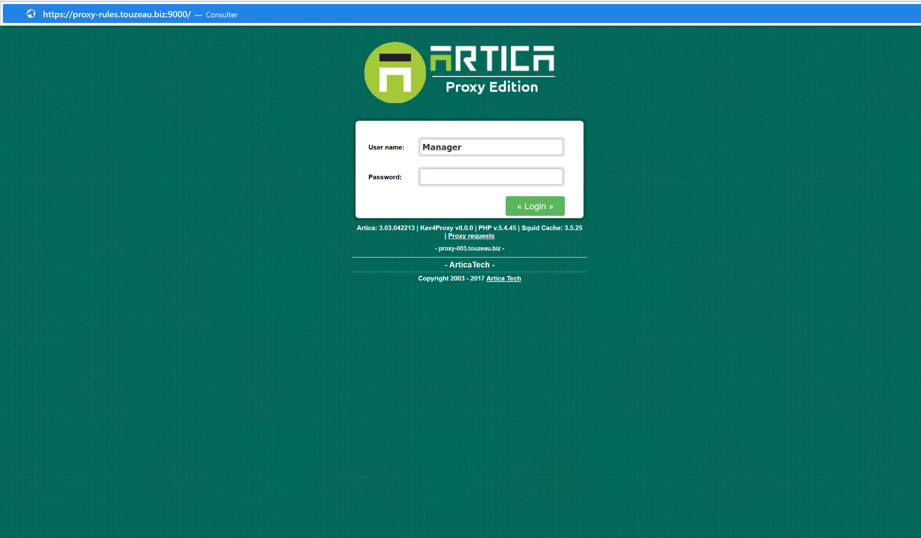
{"action": "key", "text": "Return"}
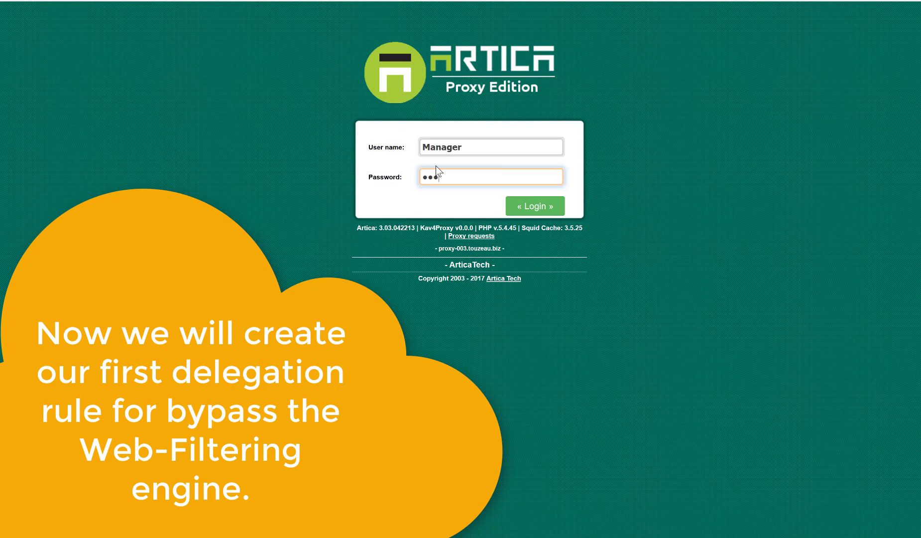
{"action": "key", "text": "Return"}
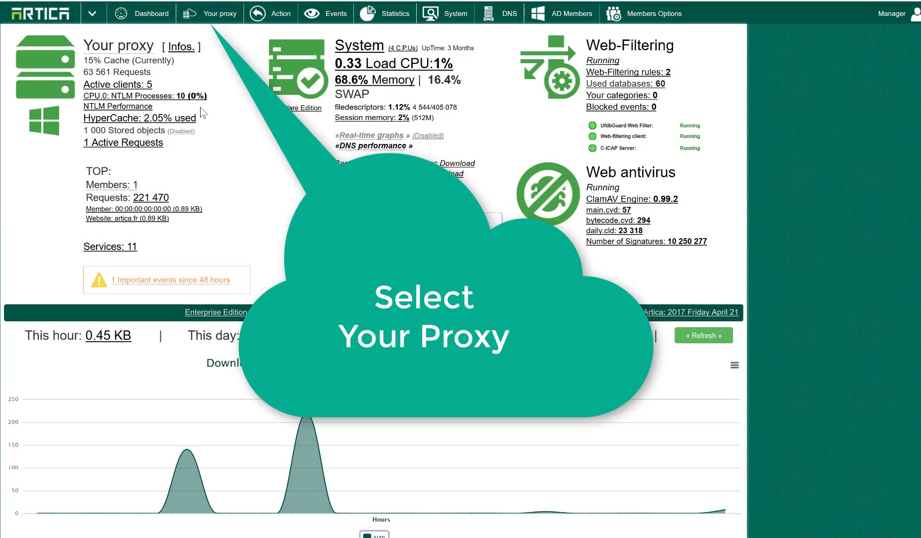
- Open Complete ACLs from the Your proxy menu to list the Blacklist and Ports rules
{"action": "left_click", "coordinate": [222, 17]}
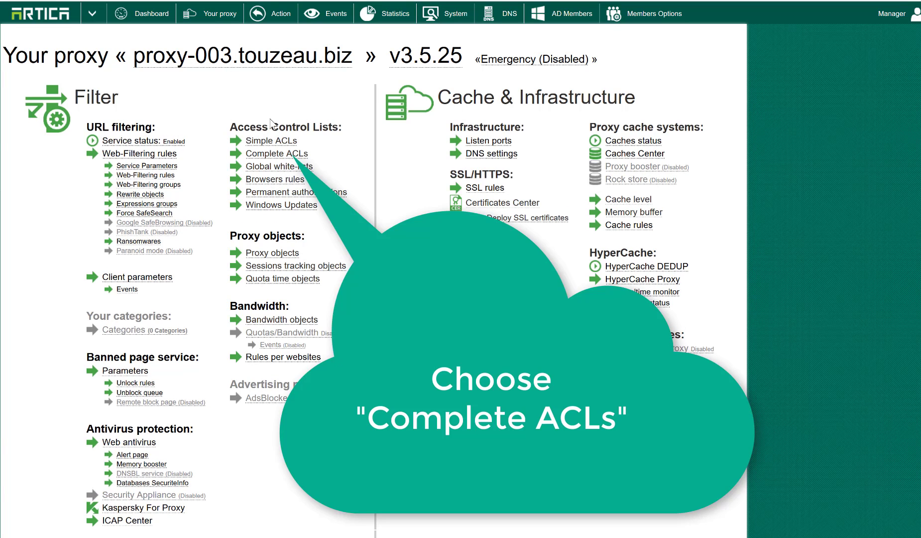
{"action": "left_click", "coordinate": [288, 157]}
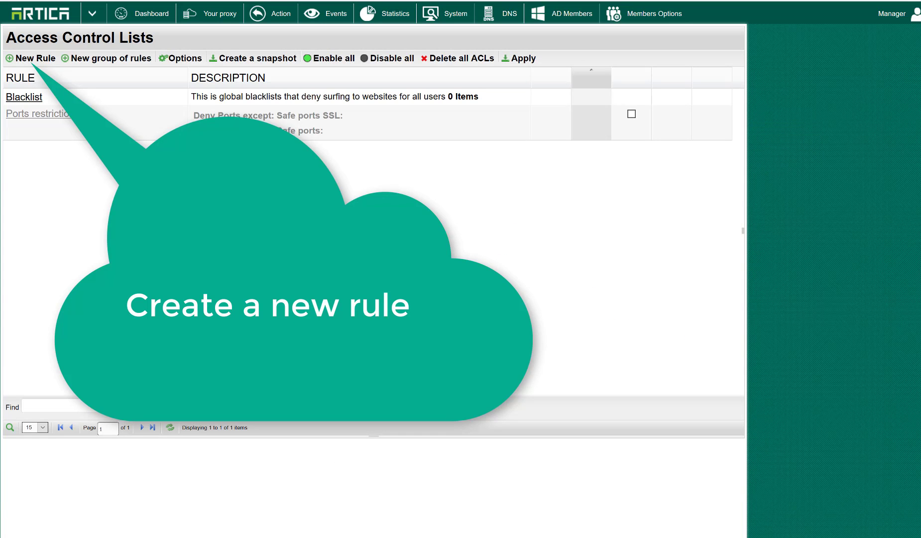
- Create a new access rule named 'delegation bypass webfiltering'
{"action": "left_click", "coordinate": [46, 60]}
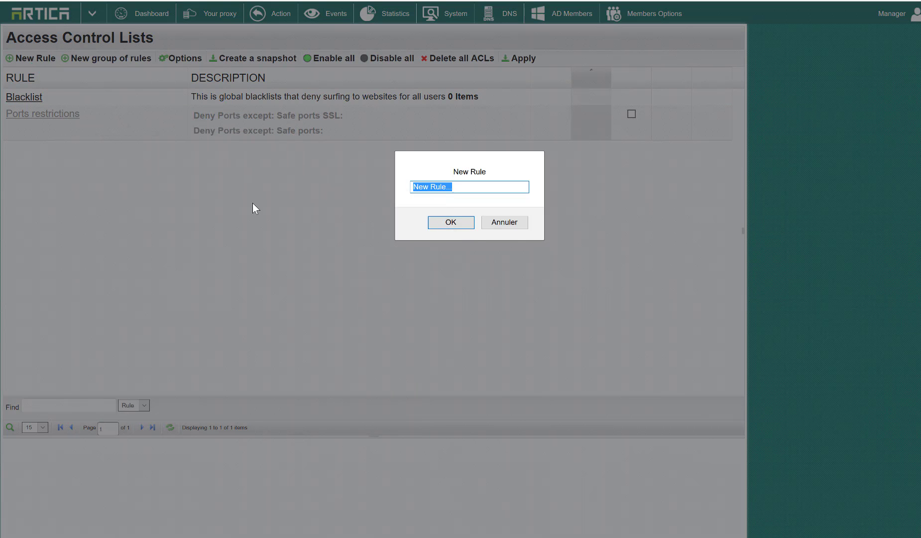
{"action": "type", "text": "delegation bypass webfil"}
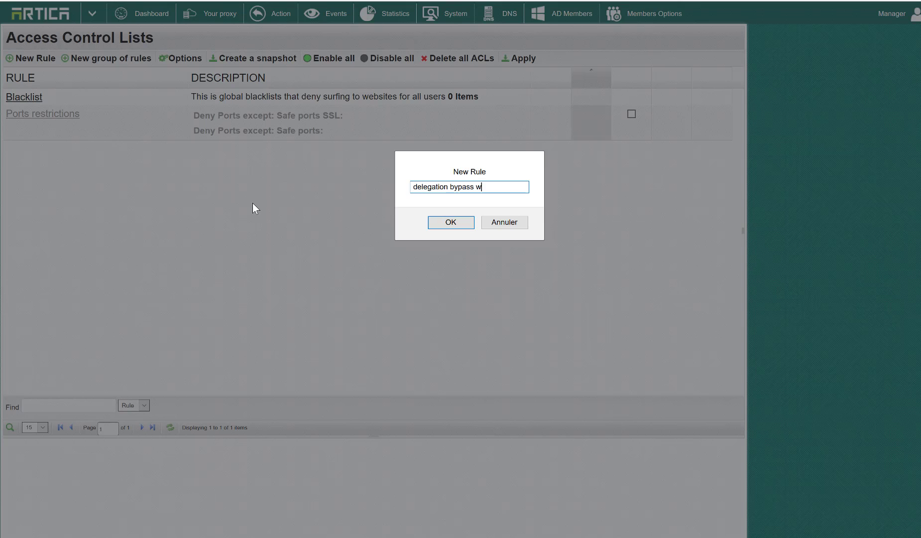
{"action": "type", "text": "tering"}
{"action": "key", "text": "Return"}
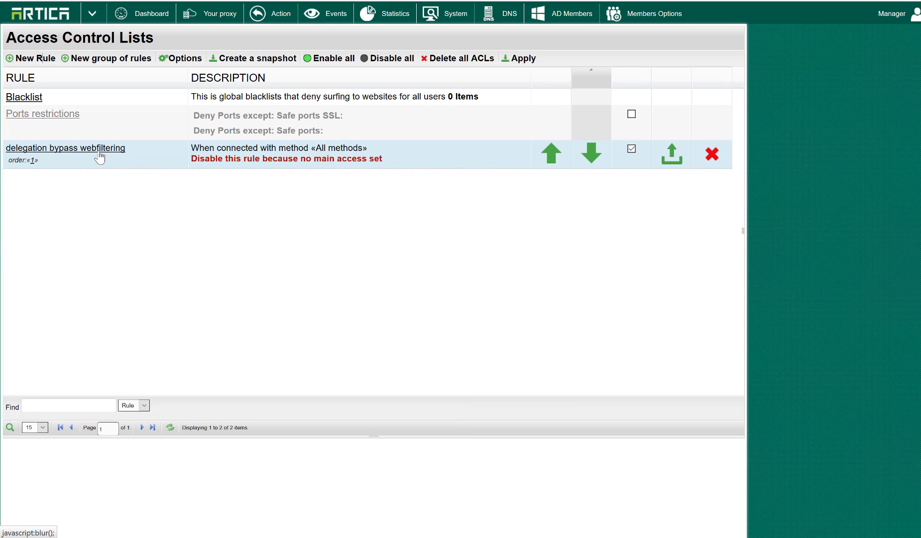
- Set 'Do Not Use The Web Filter Engine' to Yes on the rule and show its Objects list
{"action": "left_click", "coordinate": [99, 158]}
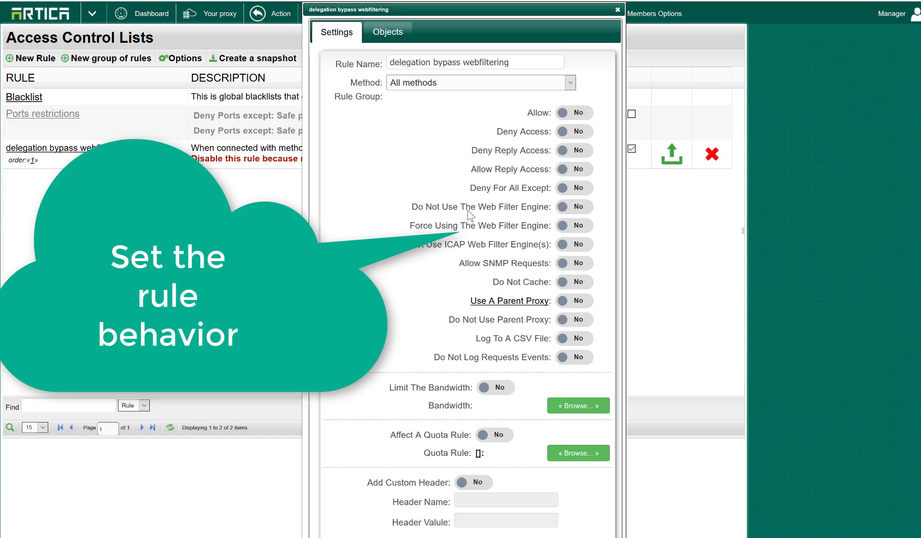
{"action": "left_click", "coordinate": [572, 209]}
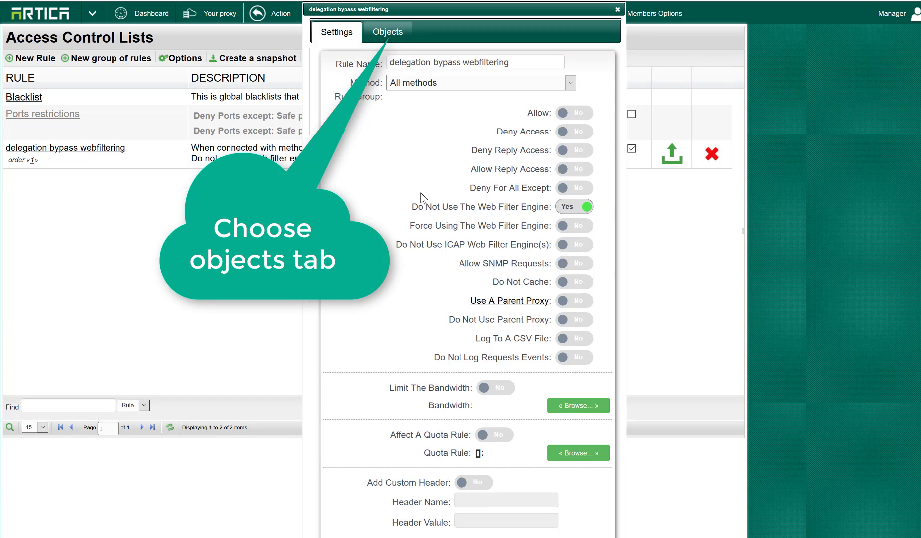
{"action": "left_click", "coordinate": [397, 44]}
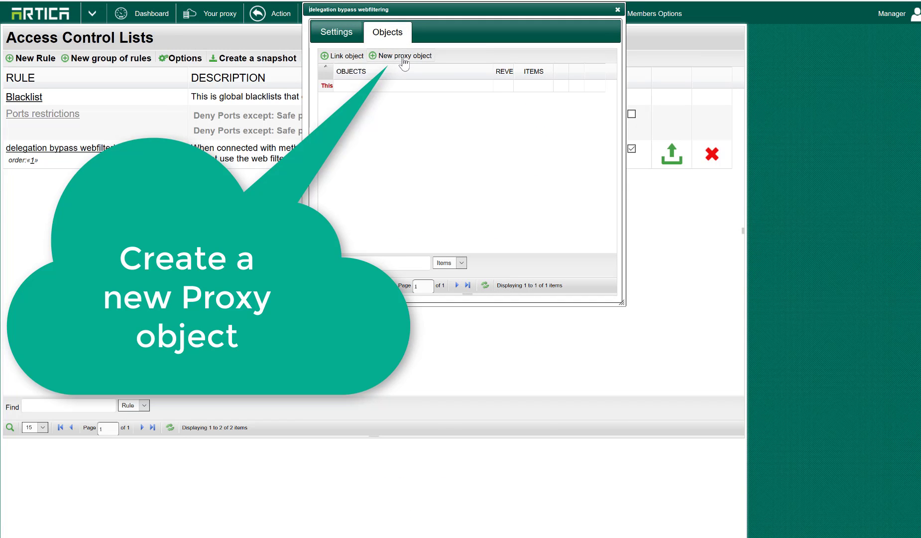
- Add a new ACLS Delegation proxy object named 'white-list web-filtering' to the rule
{"action": "left_click", "coordinate": [405, 56]}
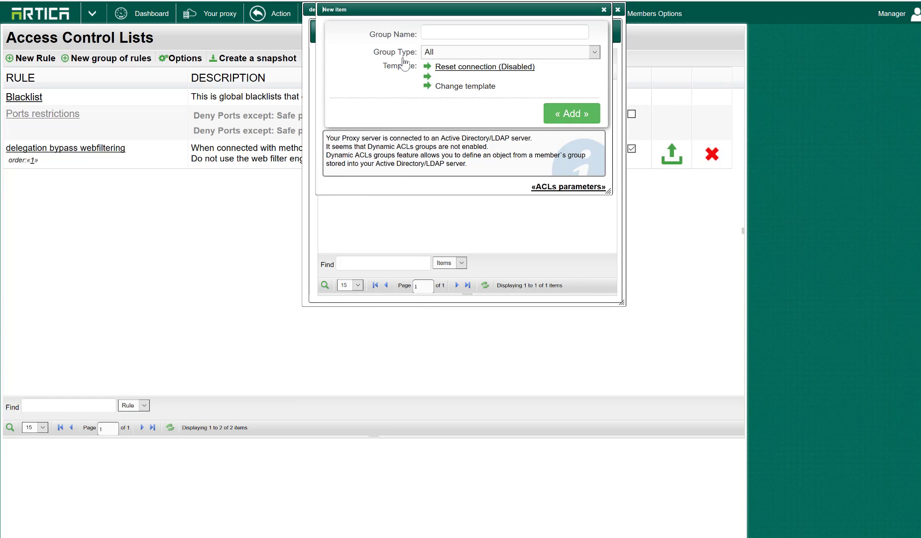
{"action": "left_click", "coordinate": [519, 54]}
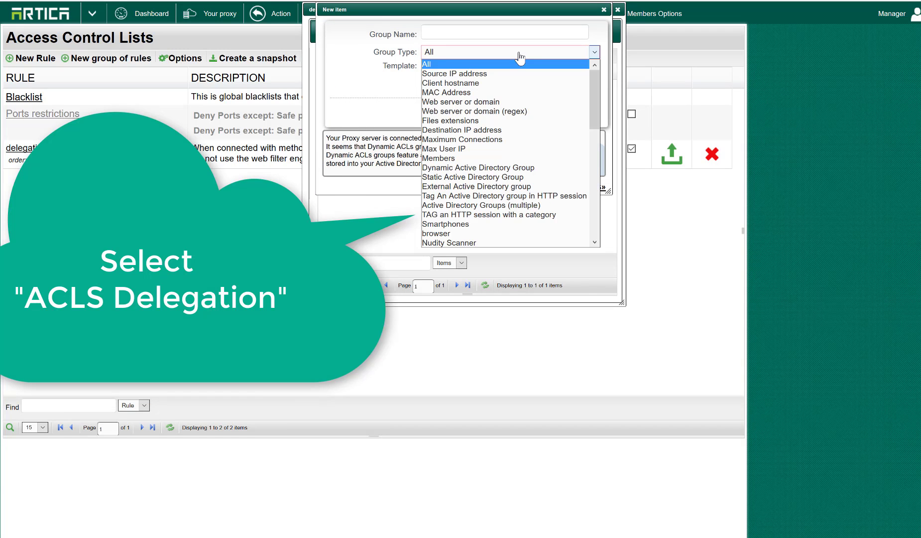
{"action": "left_click_drag", "start_coordinate": [595, 121], "coordinate": [594, 156]}
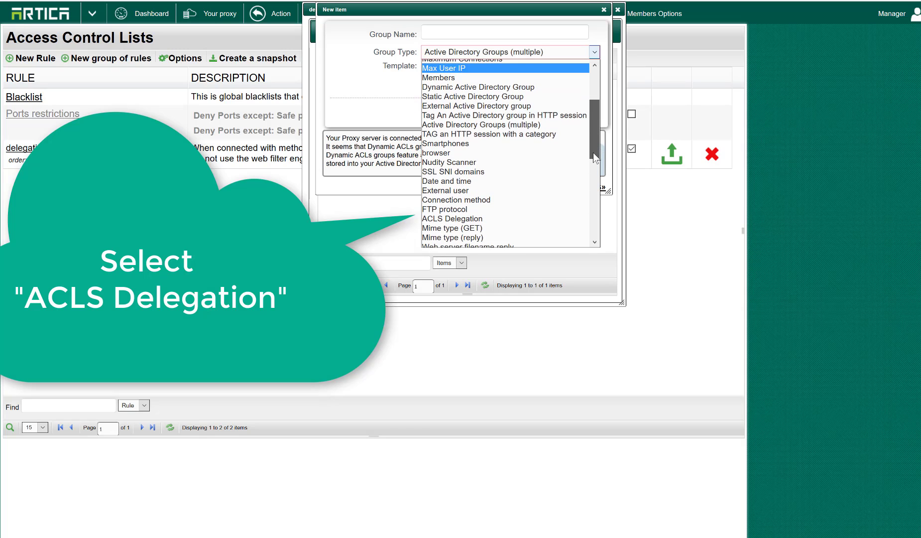
{"action": "left_click", "coordinate": [531, 214]}
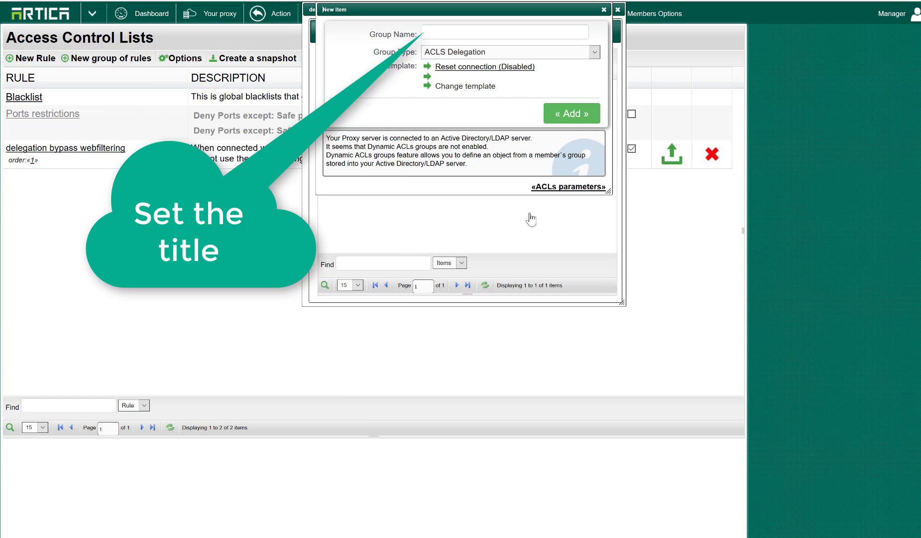
{"action": "left_click", "coordinate": [447, 31]}
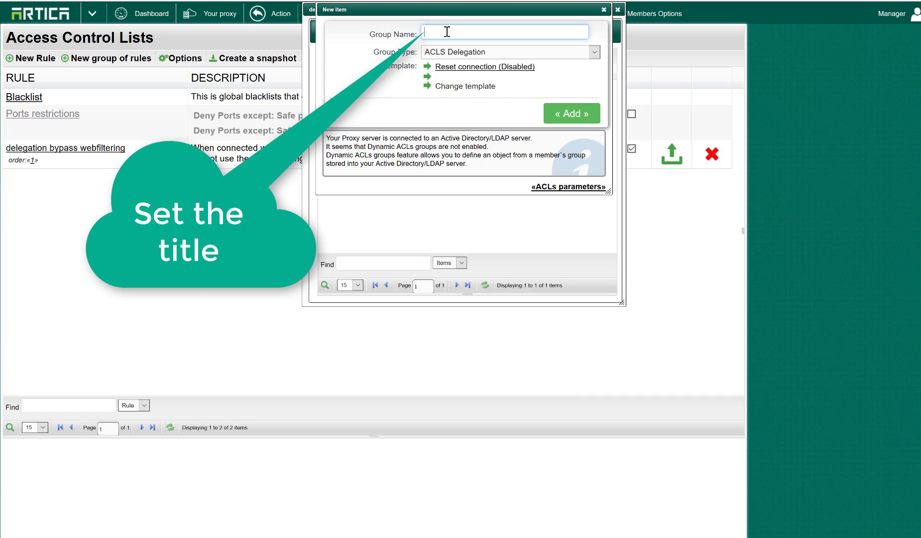
{"action": "type", "text": "white-list web-filtering"}
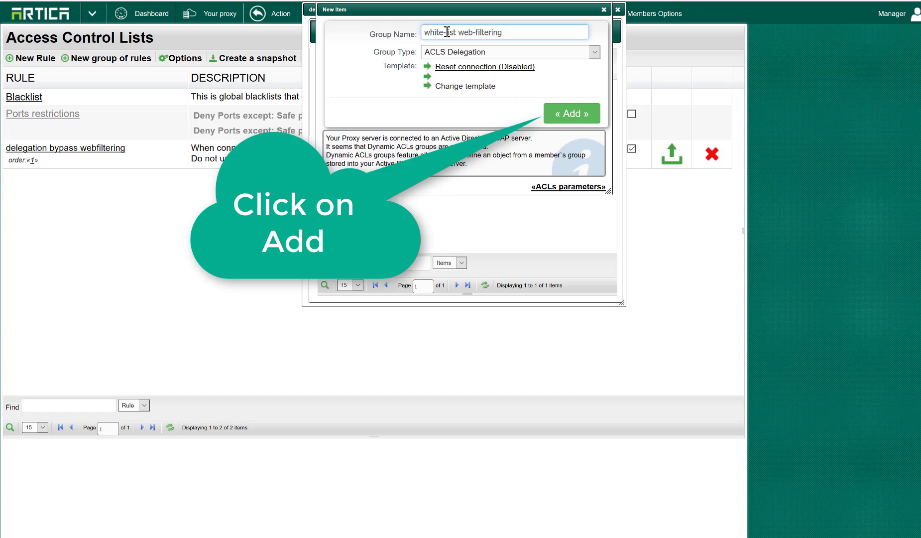
{"action": "left_click", "coordinate": [577, 114]}
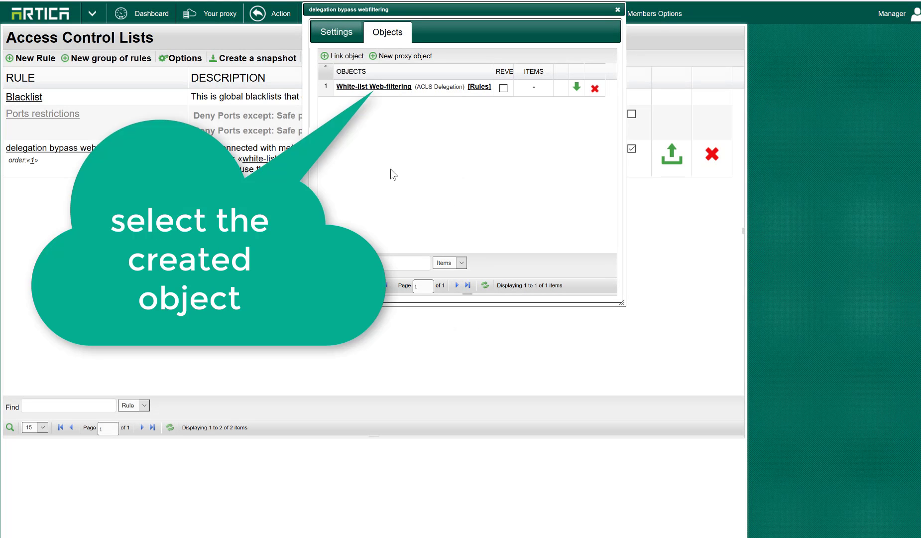
- Give the object a 1 Day duration and the description 'Items here will bypass the webfiltering engine during 1 day'
{"action": "left_click", "coordinate": [359, 93]}
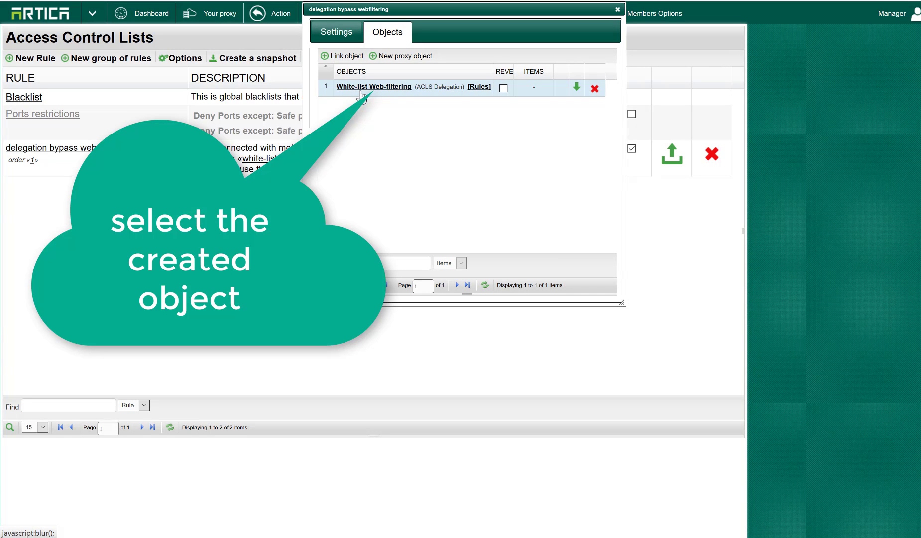
{"action": "left_click", "coordinate": [361, 92]}
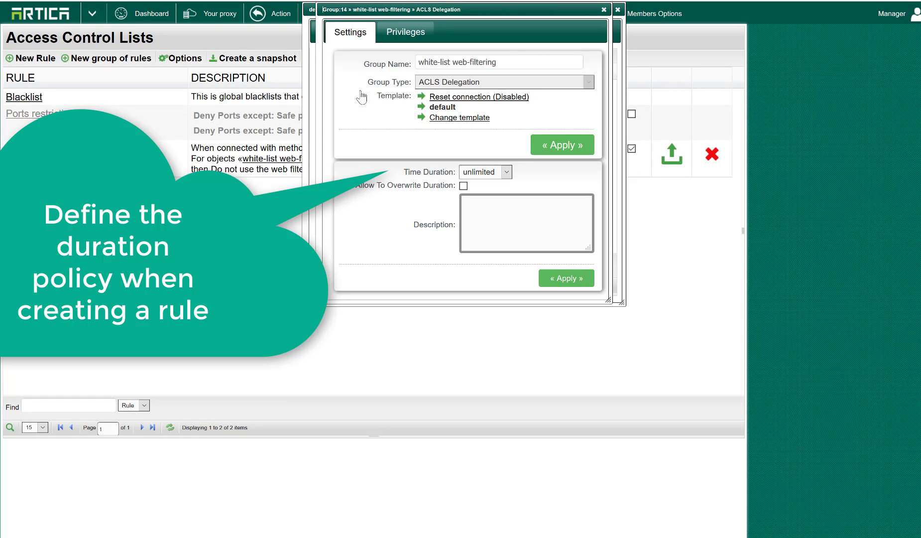
{"action": "left_click", "coordinate": [492, 173]}
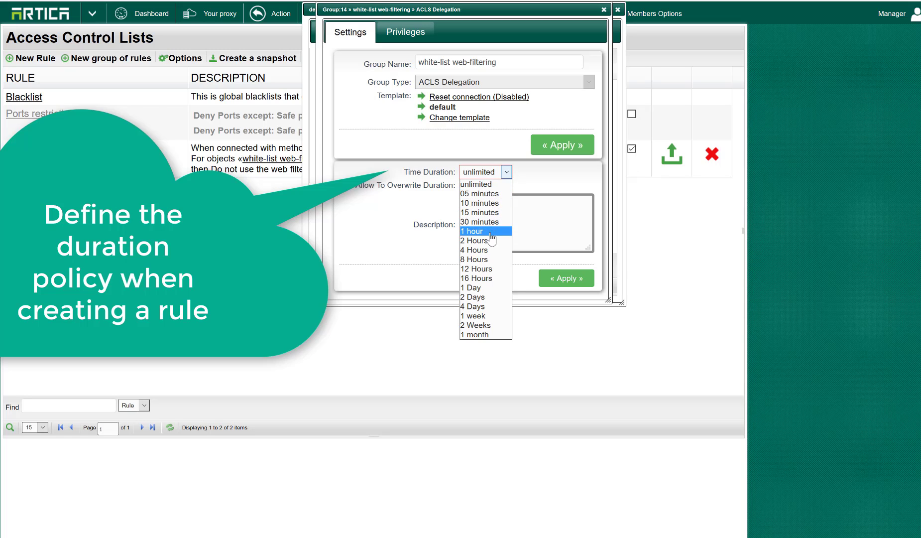
{"action": "left_click", "coordinate": [482, 289]}
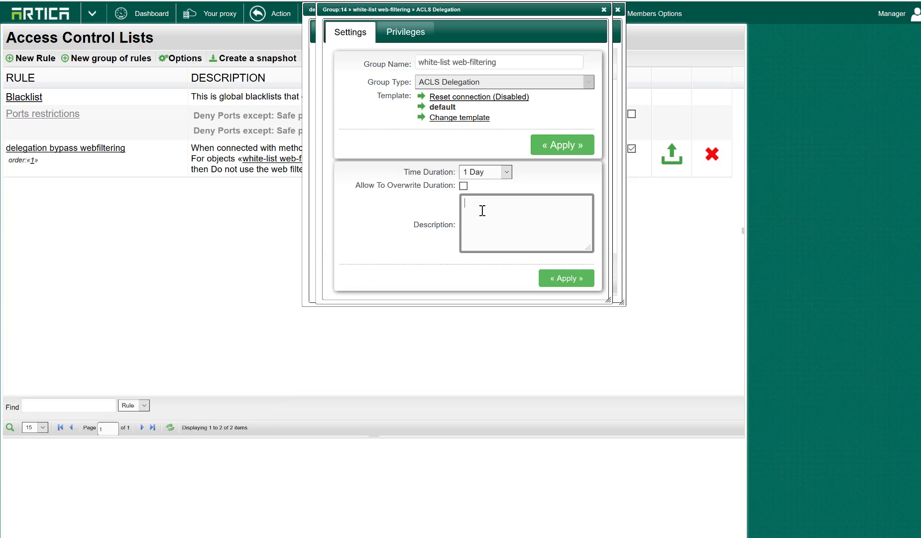
{"action": "type", "text": "Items here will bypass the"}
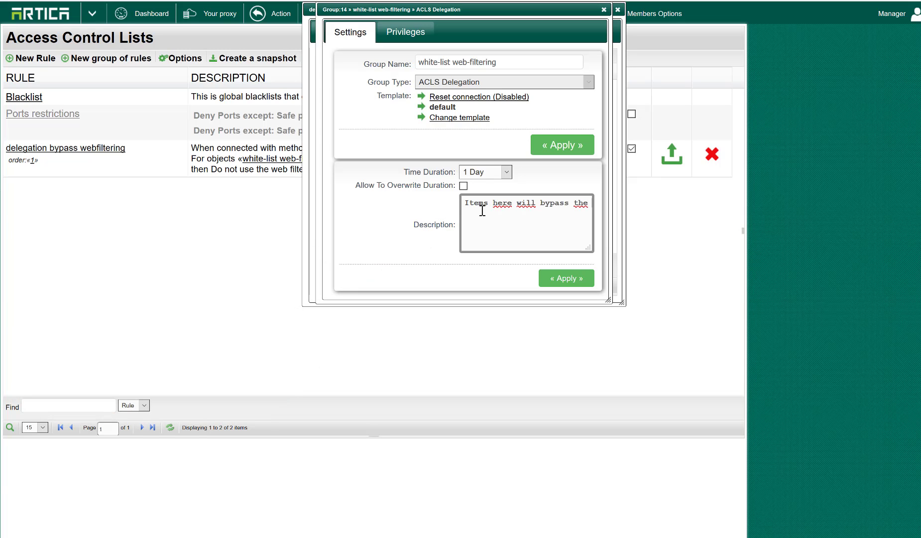
{"action": "type", "text": " webfiltering engine"}
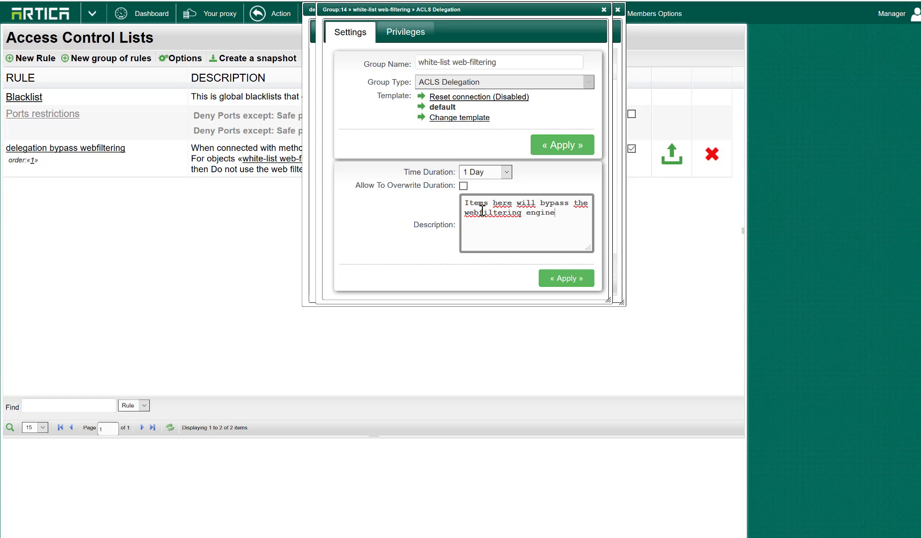
{"action": "type", "text": " during 1 day"}
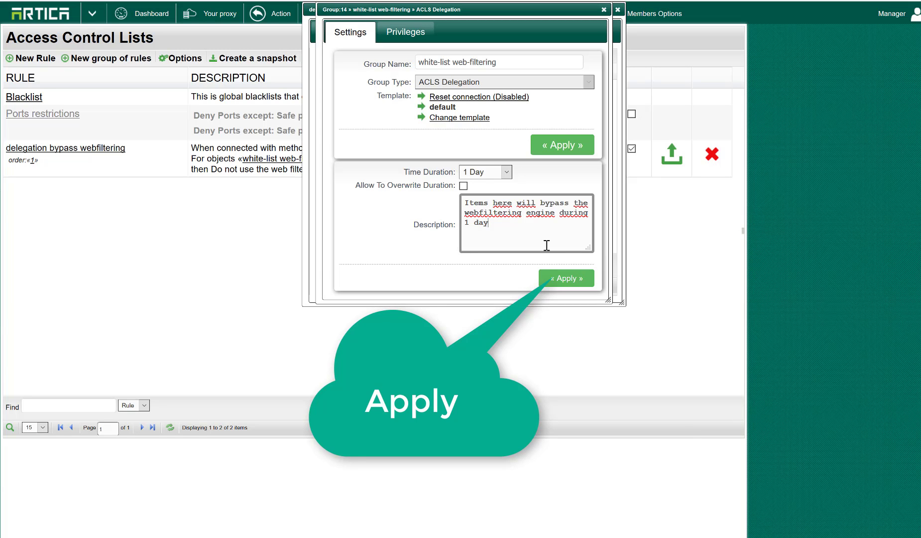
{"action": "left_click", "coordinate": [572, 279]}
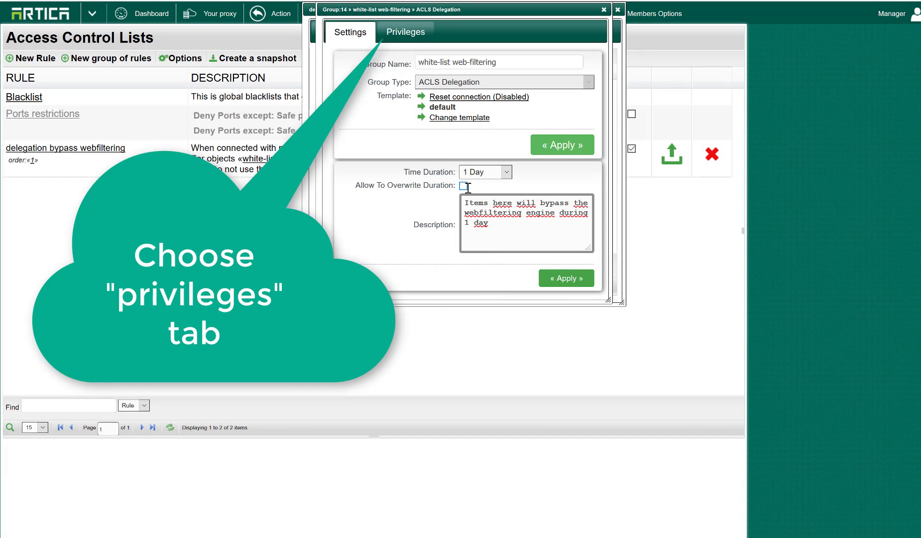
- Start a new privilege on the object with its type set to Active Directory group
{"action": "left_click", "coordinate": [413, 35]}
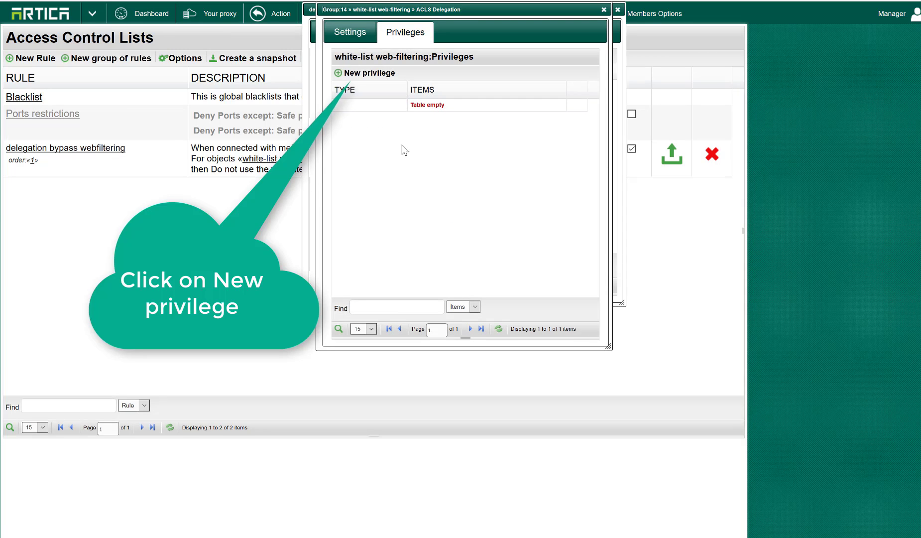
{"action": "left_click", "coordinate": [371, 72]}
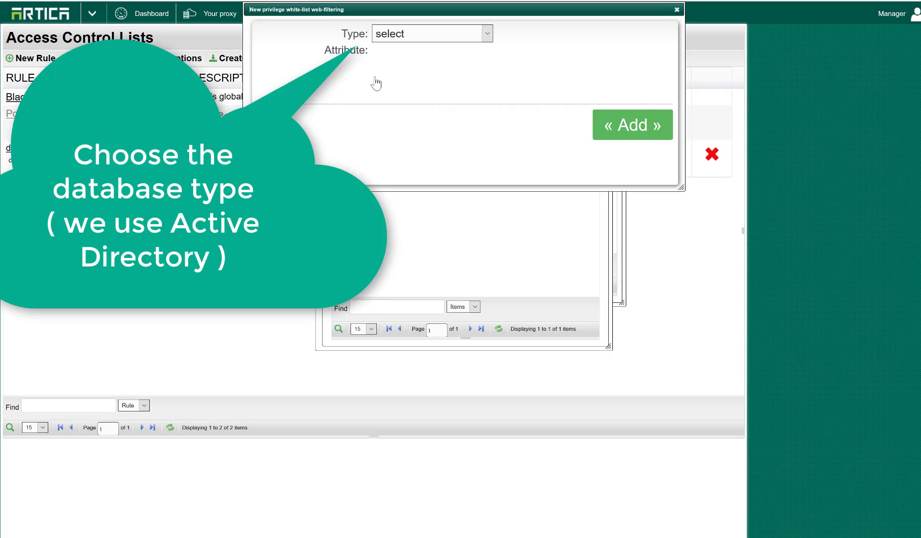
{"action": "left_click", "coordinate": [441, 44]}
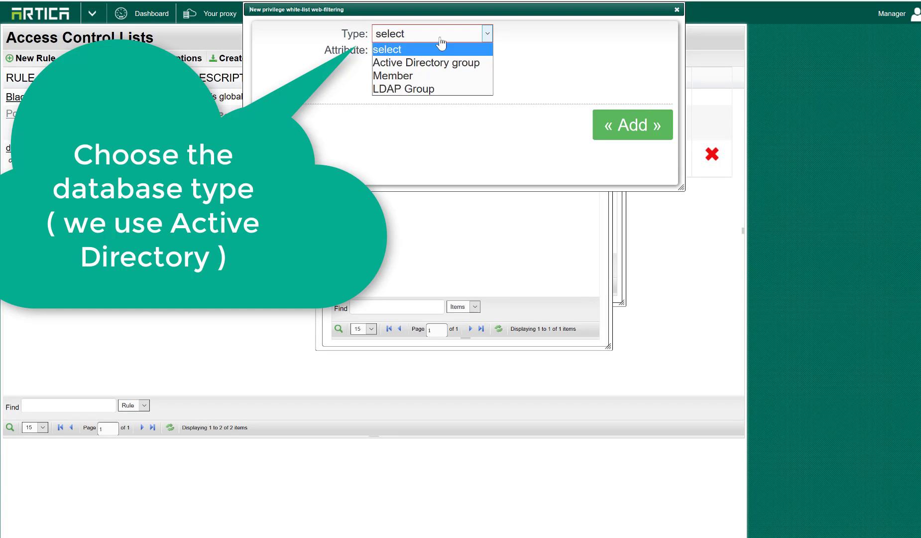
{"action": "left_click", "coordinate": [441, 64]}
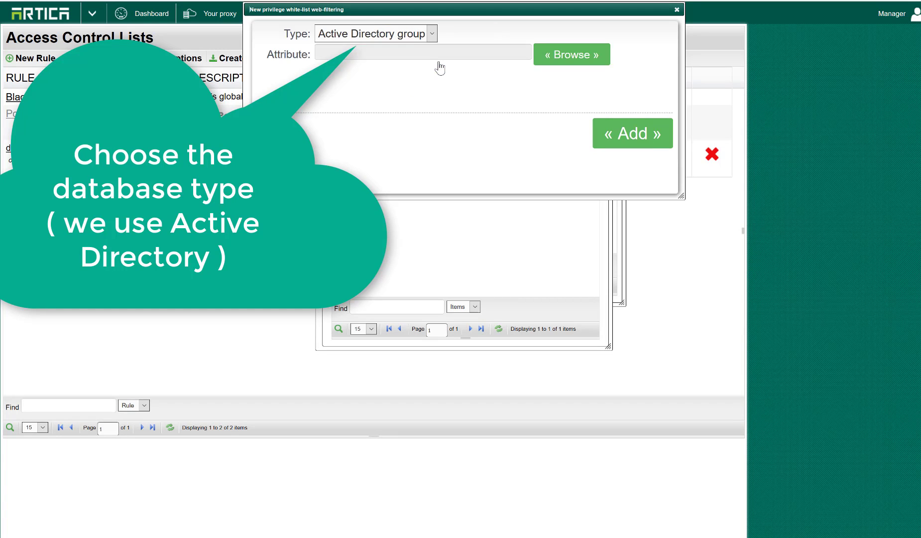
- Browse to the INTERNET_ALLOW Active Directory group and add it as the privilege holder
{"action": "left_click", "coordinate": [568, 57]}
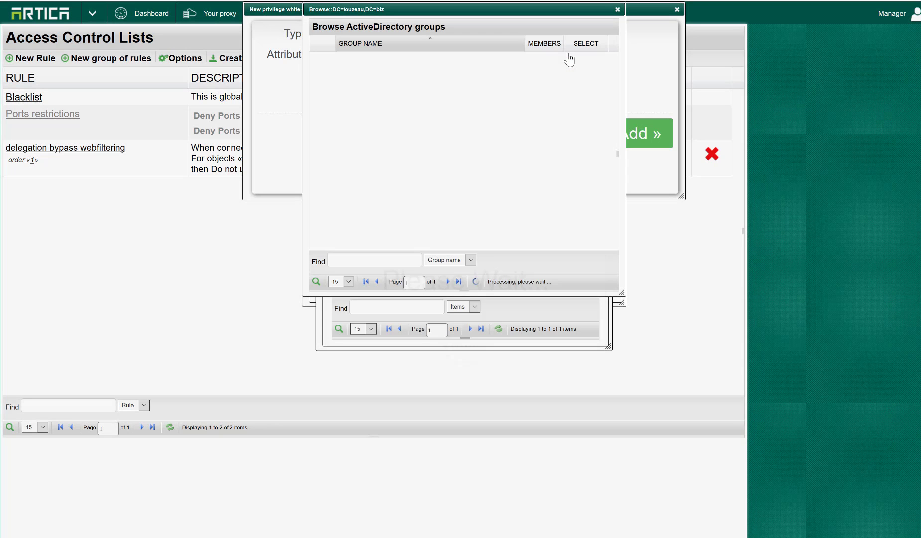
{"action": "scroll", "coordinate": [614, 139], "scroll_direction": "down", "scroll_amount": 10}
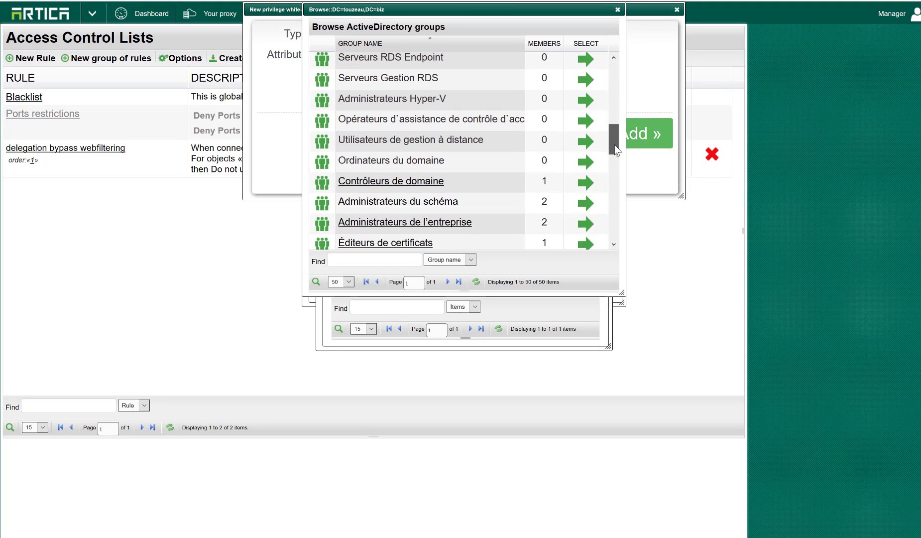
{"action": "left_click_drag", "start_coordinate": [613, 165], "coordinate": [606, 230]}
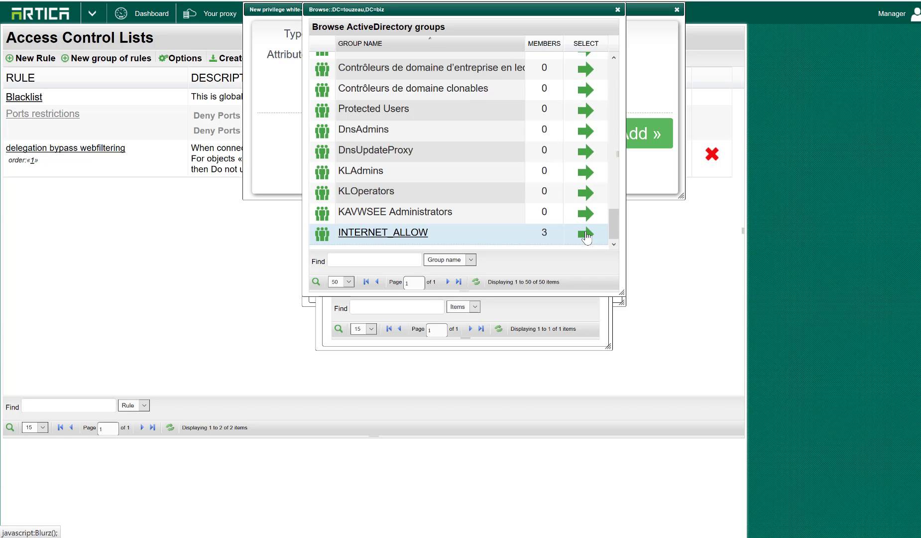
{"action": "left_click", "coordinate": [585, 234]}
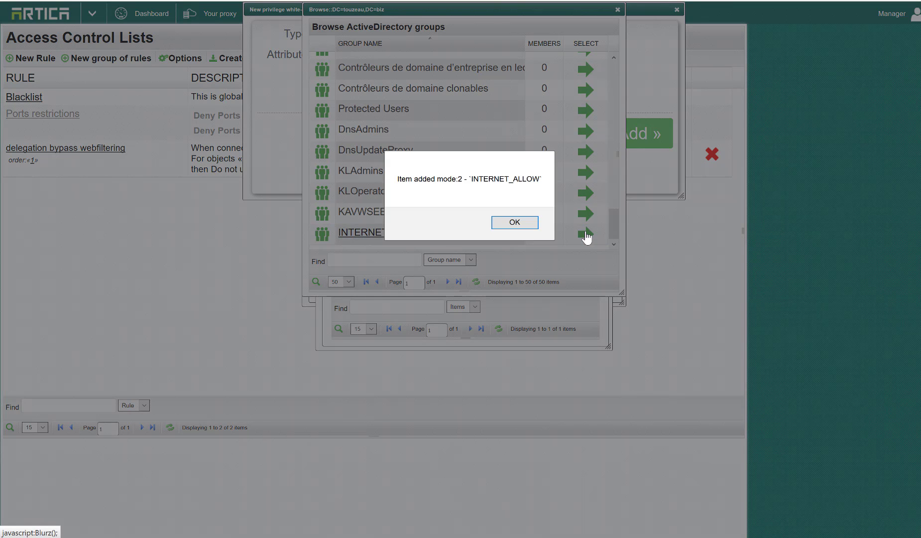
{"action": "left_click", "coordinate": [517, 224]}
{"action": "left_click", "coordinate": [618, 10]}
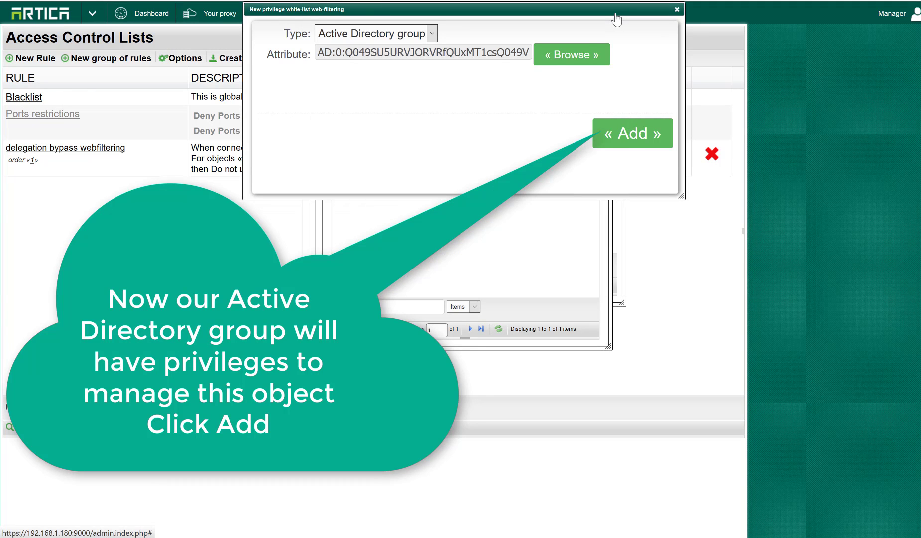
{"action": "left_click", "coordinate": [641, 141]}
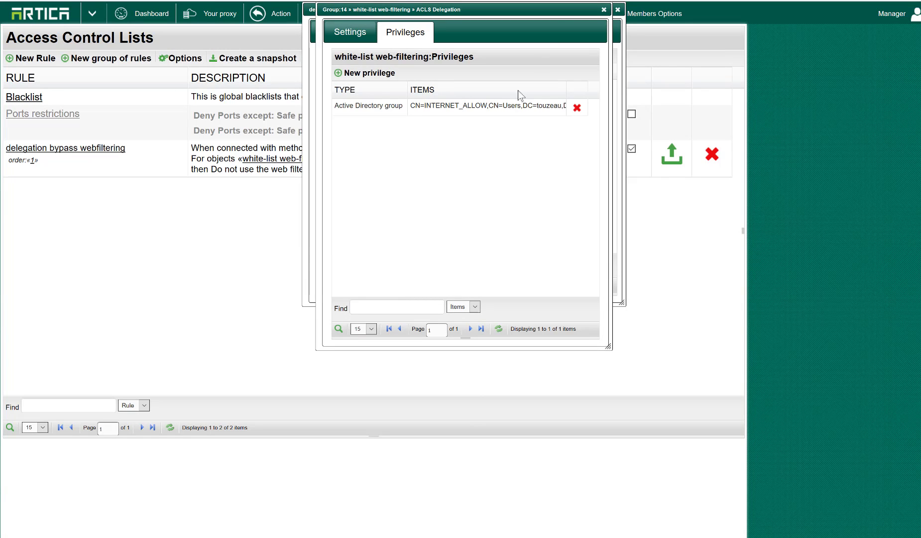
- Close the Privileges and Objects windows and apply the ACL rules to the proxy
{"action": "left_click", "coordinate": [604, 10]}
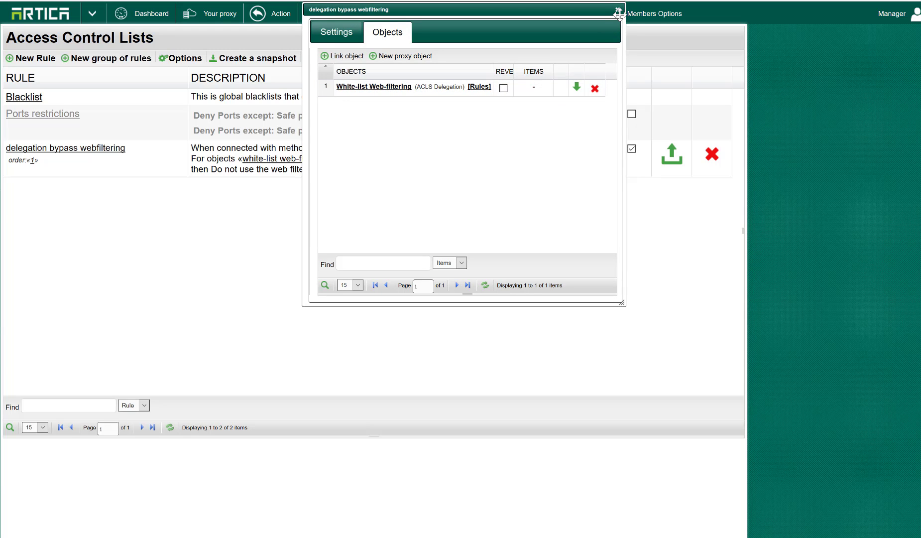
{"action": "left_click", "coordinate": [618, 10]}
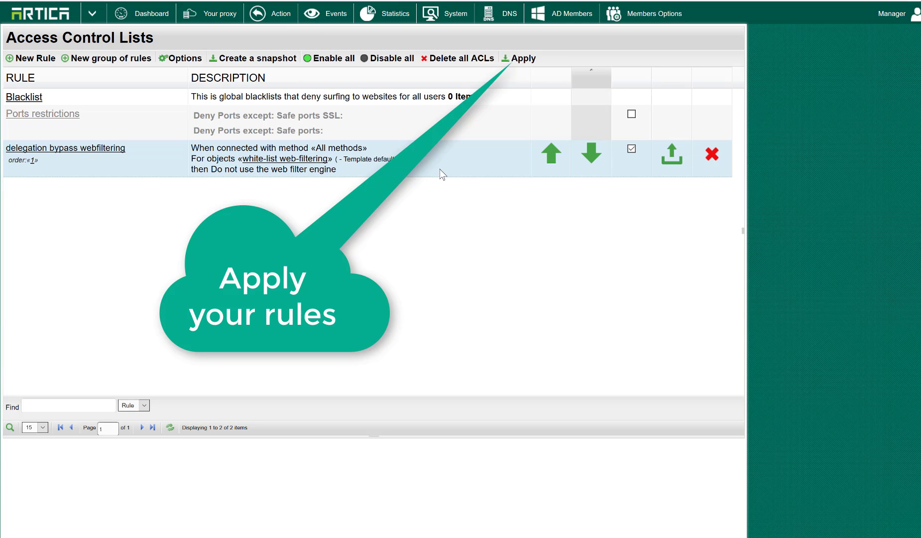
{"action": "left_click", "coordinate": [516, 60]}
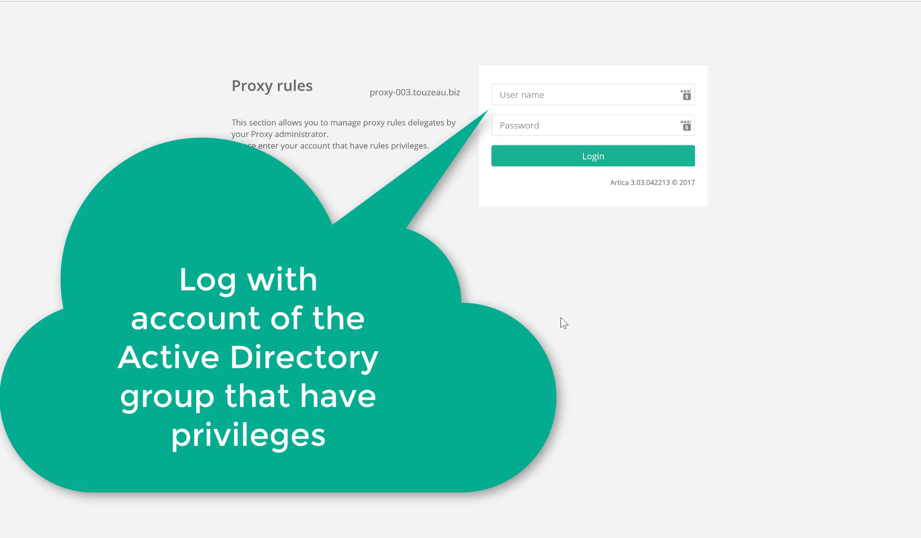
- Log in to the Proxy rules portal with the delegated user's name and password
{"action": "left_click", "coordinate": [553, 94]}
{"action": "type", "text": "dtouzeau"}
{"action": "key", "text": "Tab"}
{"action": "type", "text": "••••••••••"}
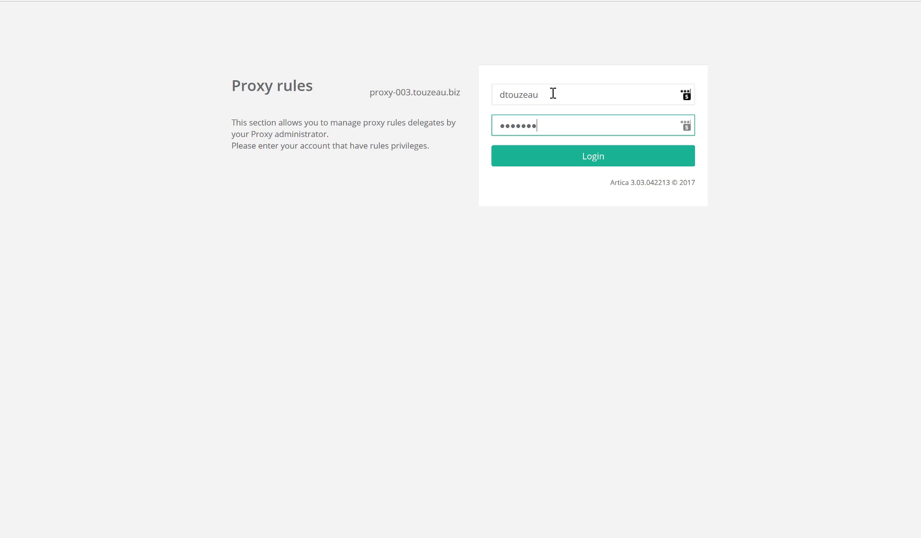
{"action": "type", "text": "••••"}
{"action": "left_click", "coordinate": [600, 165]}
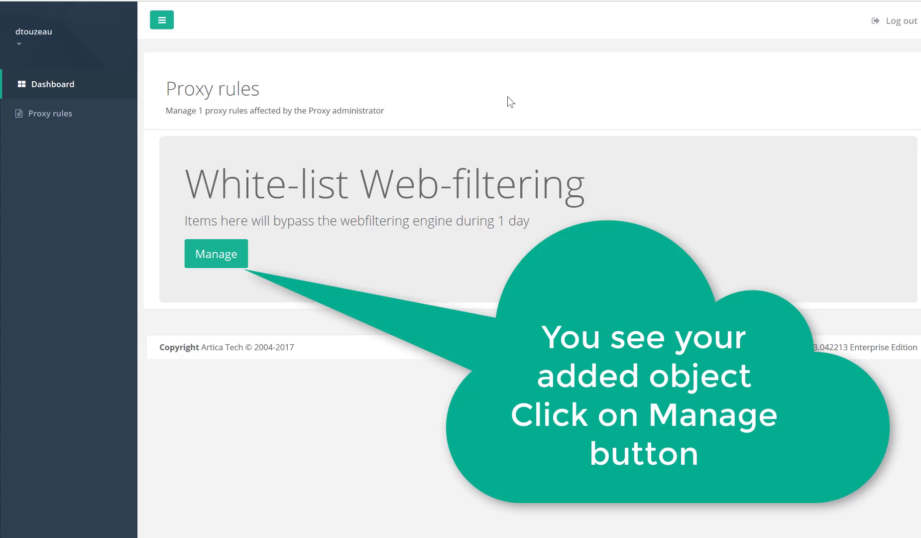
- Fill a new white-list rule with type Web server, pattern *.googleads.com and description 'bypass google'
{"action": "left_click", "coordinate": [222, 258]}
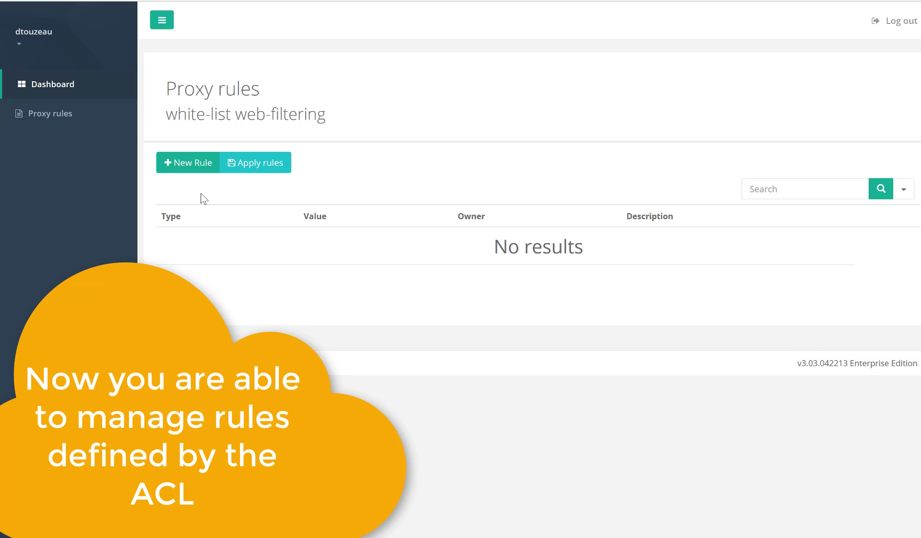
{"action": "left_click", "coordinate": [202, 165]}
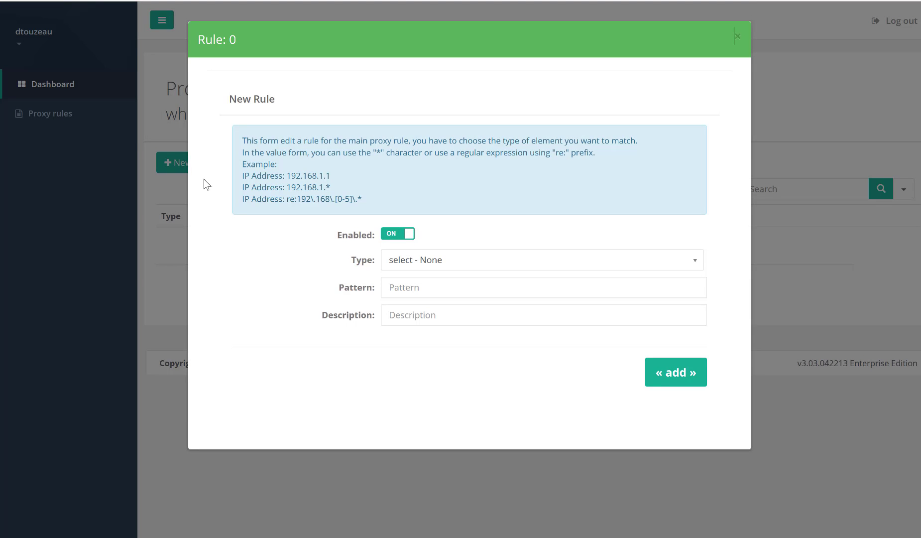
{"action": "left_click", "coordinate": [510, 261]}
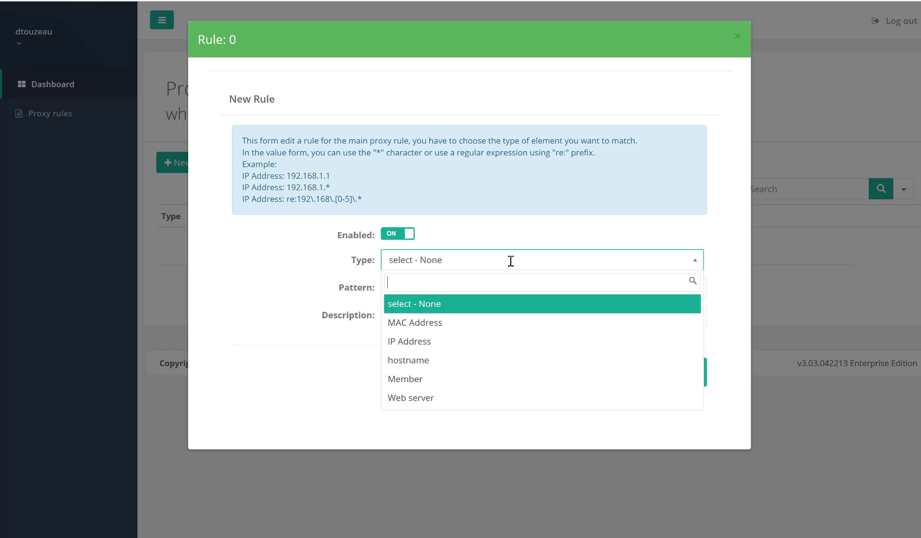
{"action": "left_click", "coordinate": [479, 397]}
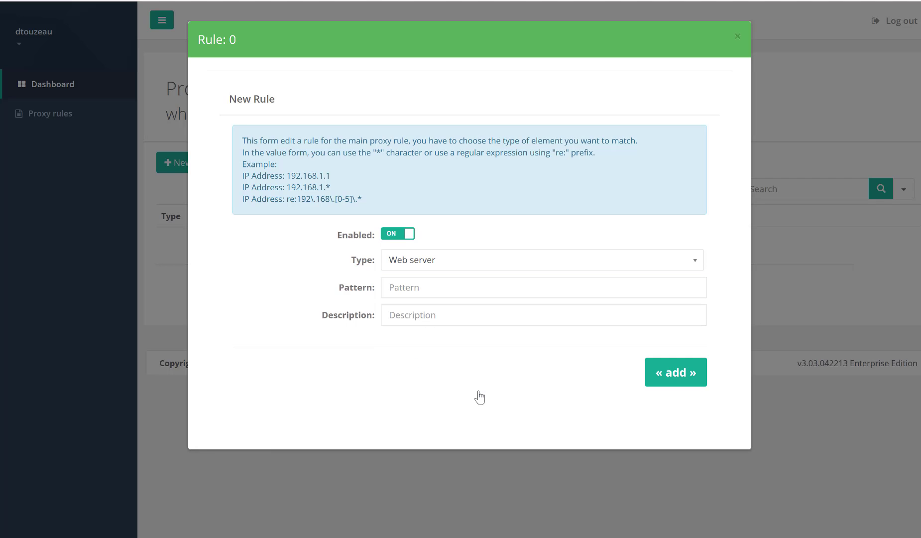
{"action": "left_click", "coordinate": [441, 291]}
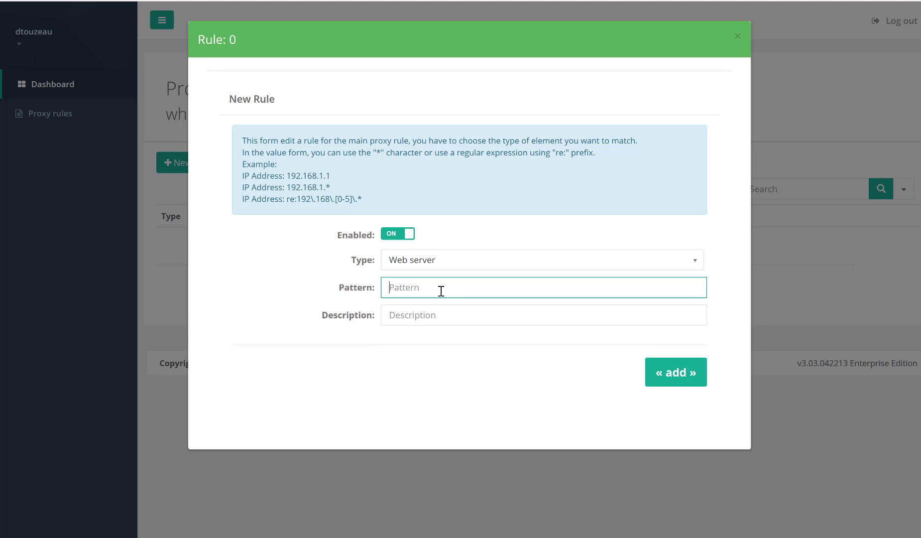
{"action": "type", "text": "*.googleads.com"}
{"action": "key", "text": "Tab"}
{"action": "type", "text": "bypass google"}
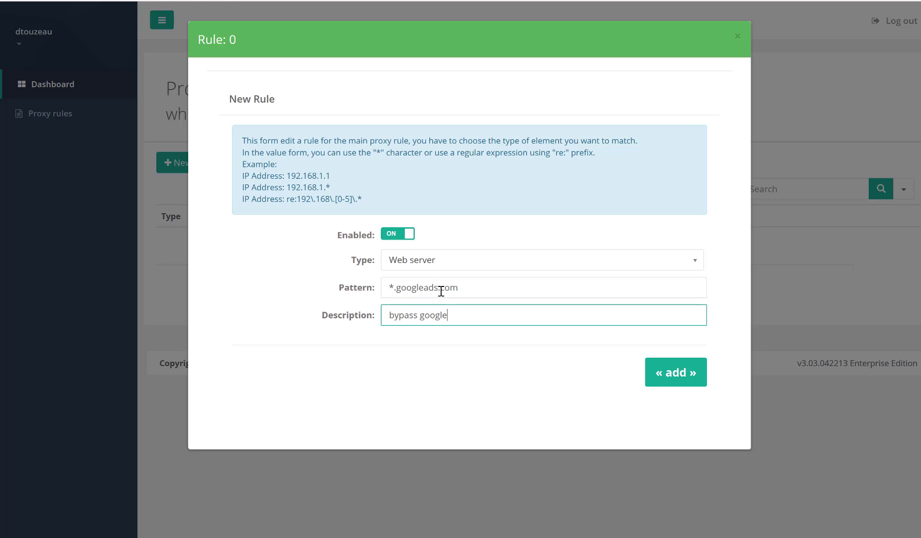
- Save and apply the *.googleads.com Web server bypass rule, then go back to the Dashboard
{"action": "left_click", "coordinate": [684, 378]}
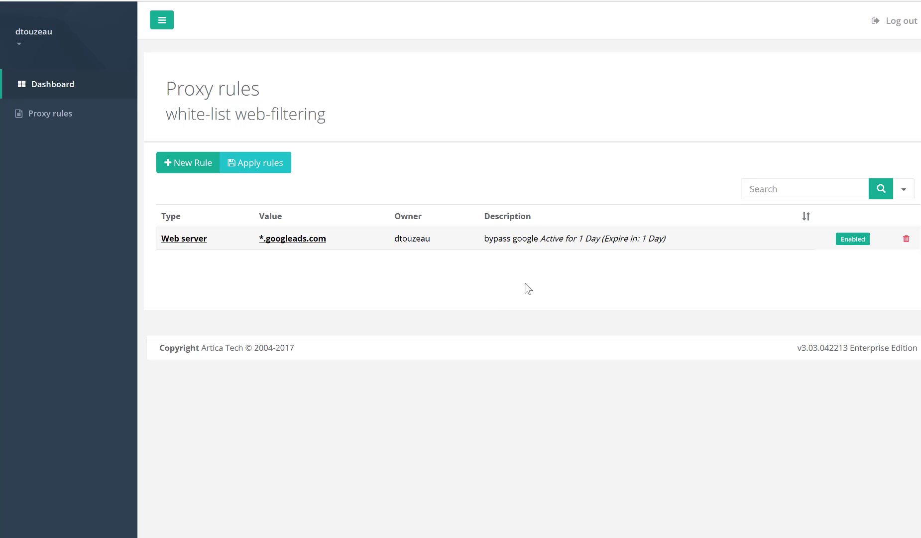
{"action": "left_click", "coordinate": [260, 167]}
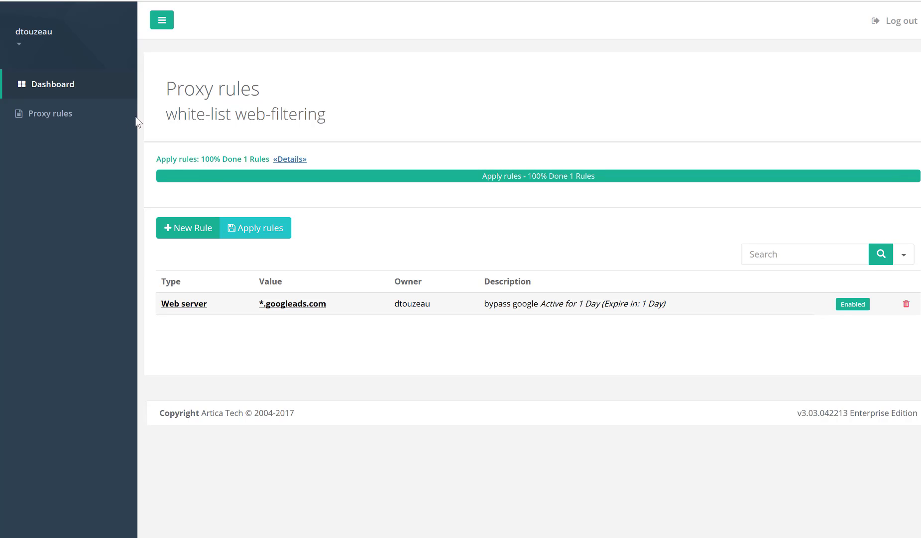
{"action": "left_click", "coordinate": [84, 116]}
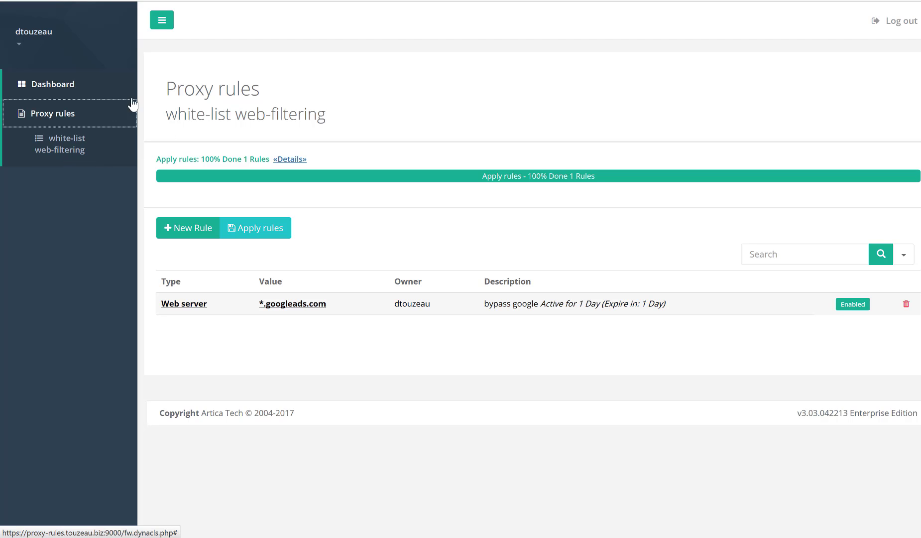
{"action": "left_click", "coordinate": [75, 87]}
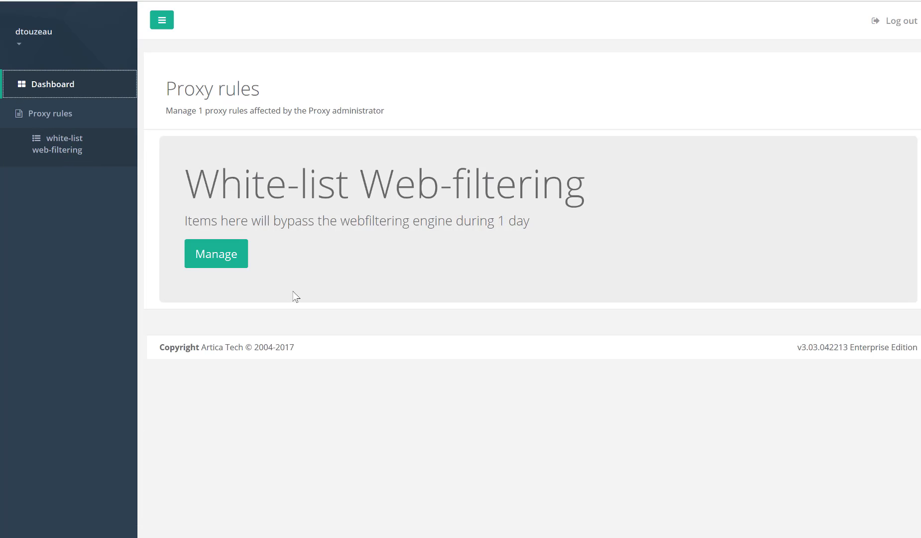